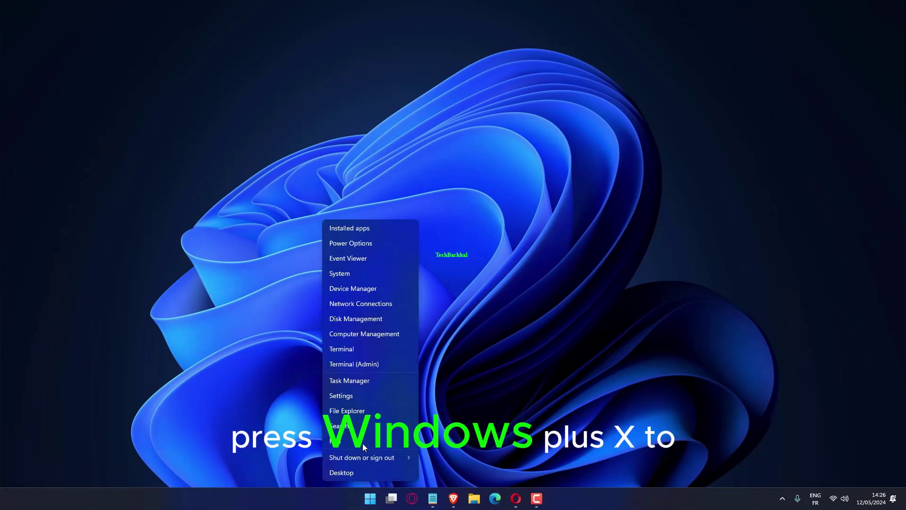
# Step: Run Action > Scan for hardware changes in Device Manager
pyautogui.click(354, 290)
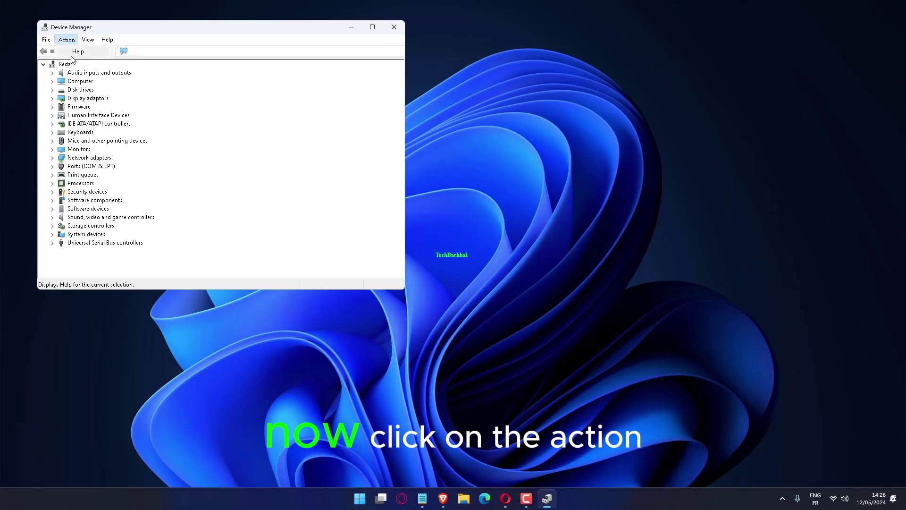
pyautogui.click(66, 39)
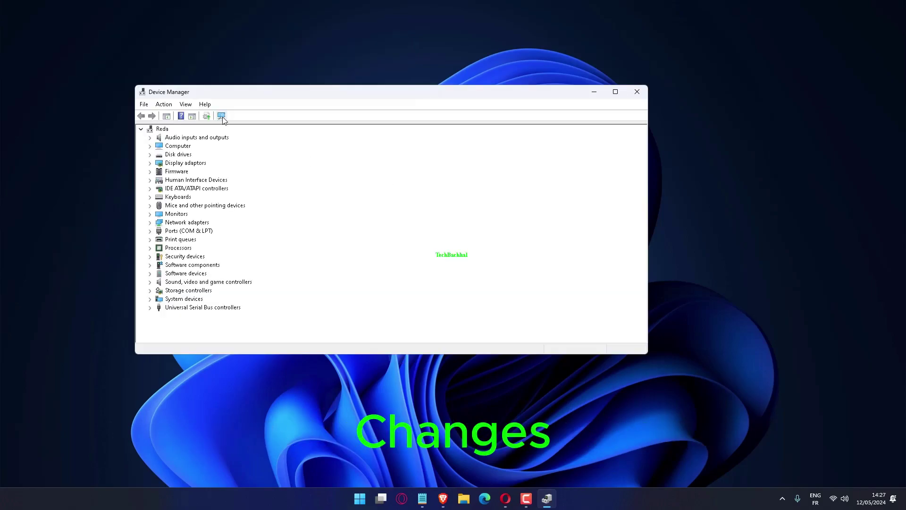
pyautogui.click(222, 117)
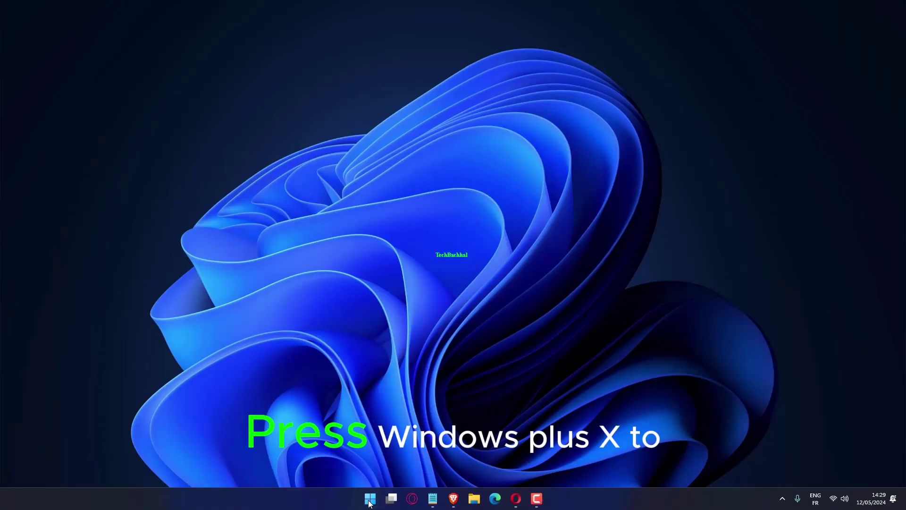
# Step: Reopen Device Manager from the Win+X menu and expand Network adapters
pyautogui.press('super+x')
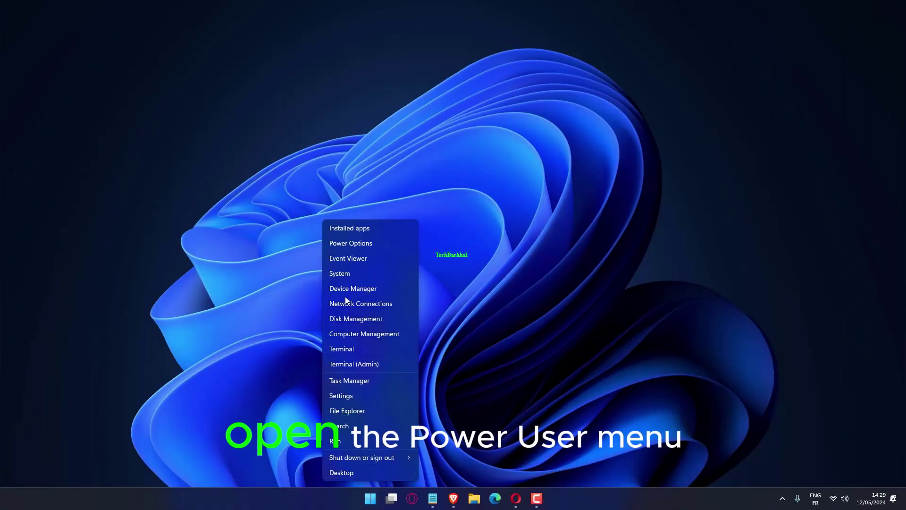
pyautogui.click(350, 293)
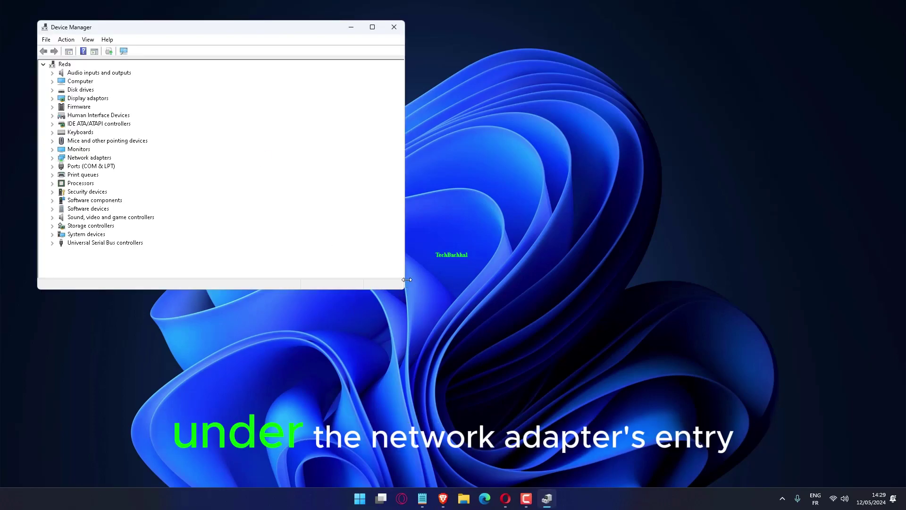
pyautogui.moveTo(405, 282); pyautogui.dragTo(506, 283)
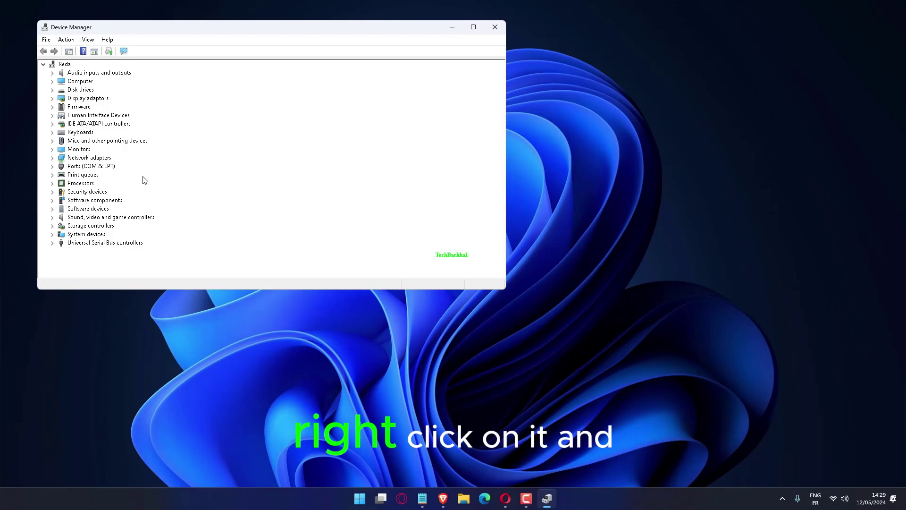
pyautogui.click(52, 157)
# Step: View the Power Management settings of the Realtek PCIe GbE Family Controller, after briefly opening WAN Miniport (IKEv2)
pyautogui.doubleClick(103, 183)
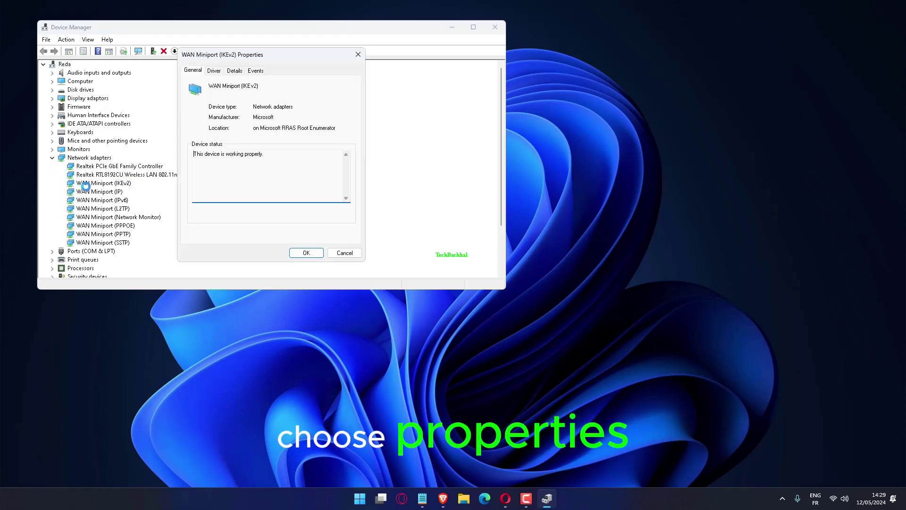
pyautogui.click(357, 55)
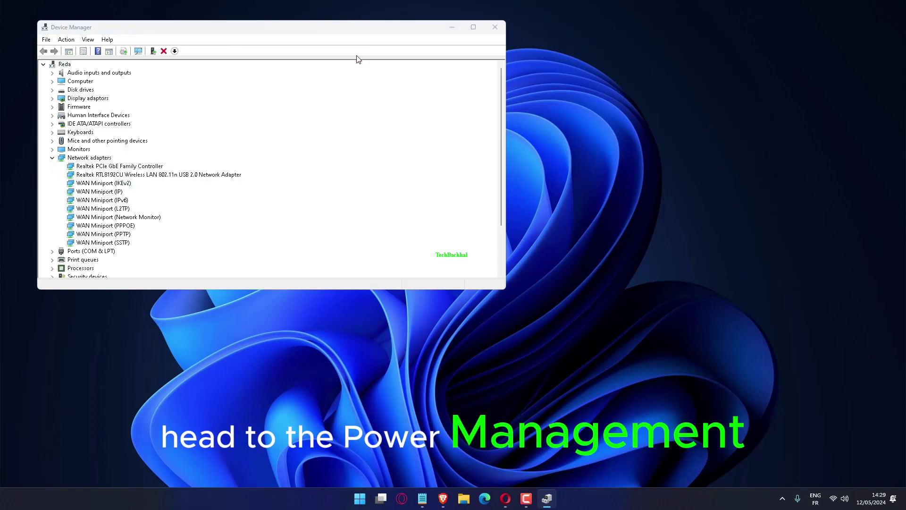
pyautogui.doubleClick(99, 167)
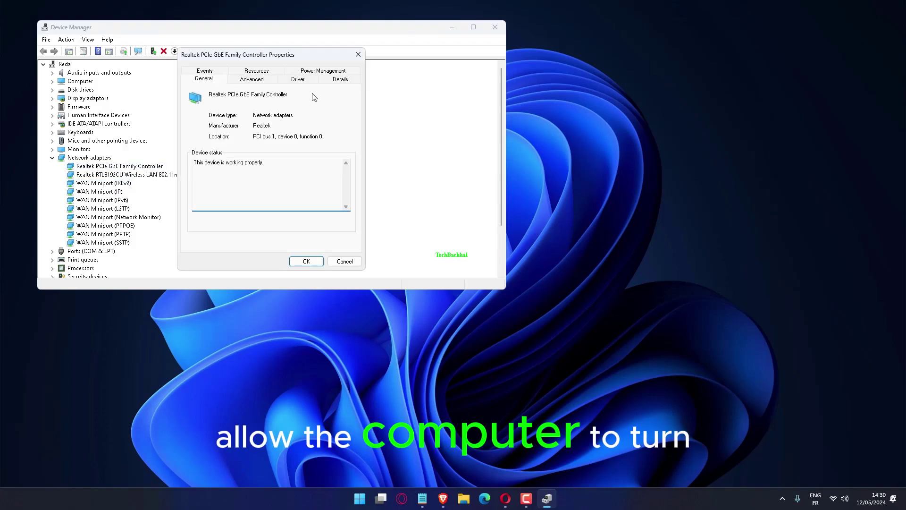
pyautogui.click(317, 70)
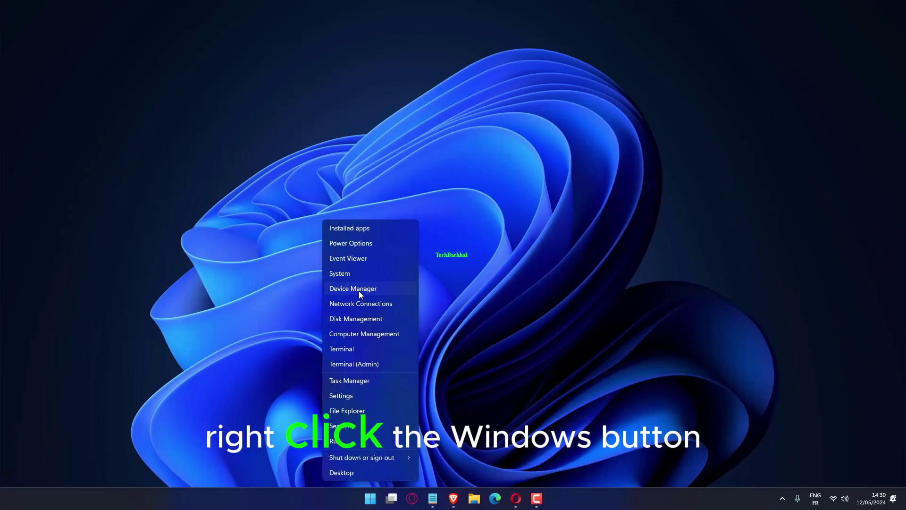
# Step: Update the Realtek wireless USB adapter's driver, dismiss the 'best drivers already installed' result and close Device Manager
pyautogui.moveTo(406, 284); pyautogui.dragTo(494, 284)
pyautogui.doubleClick(90, 157)
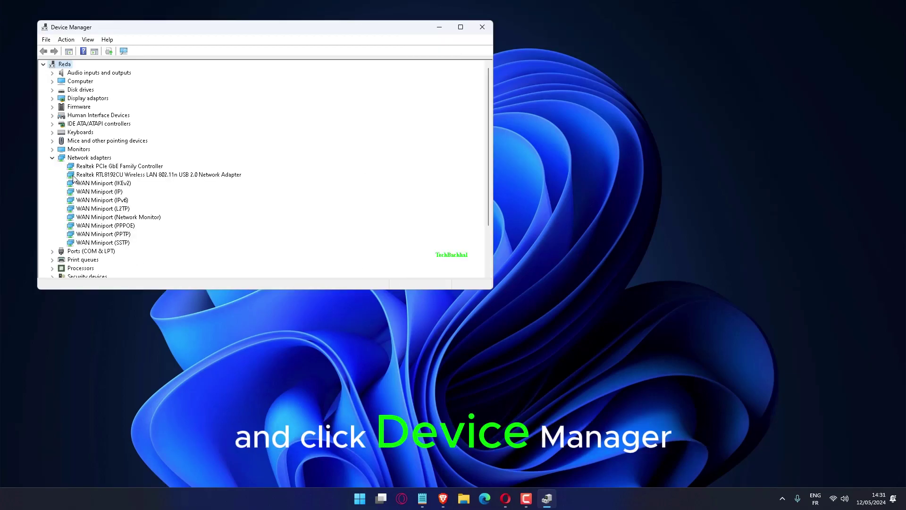
pyautogui.rightClick(116, 178)
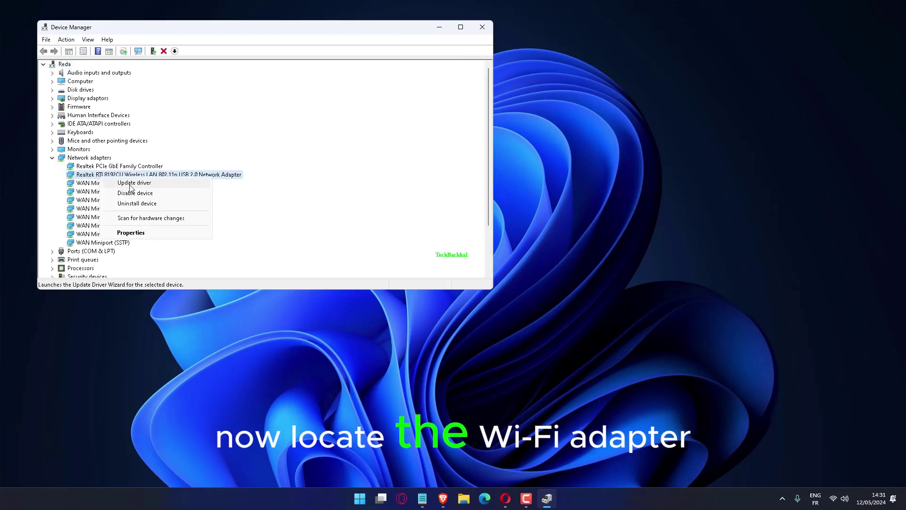
pyautogui.click(134, 183)
pyautogui.click(259, 160)
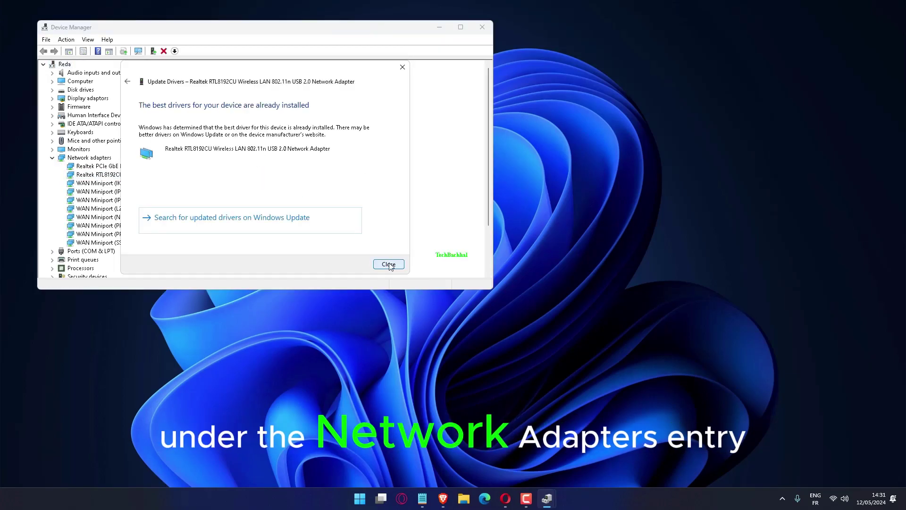
pyautogui.click(388, 263)
pyautogui.click(482, 27)
# Step: Launch Settings from Start and run Check for updates on the Windows Update page
pyautogui.click(380, 502)
pyautogui.click(567, 193)
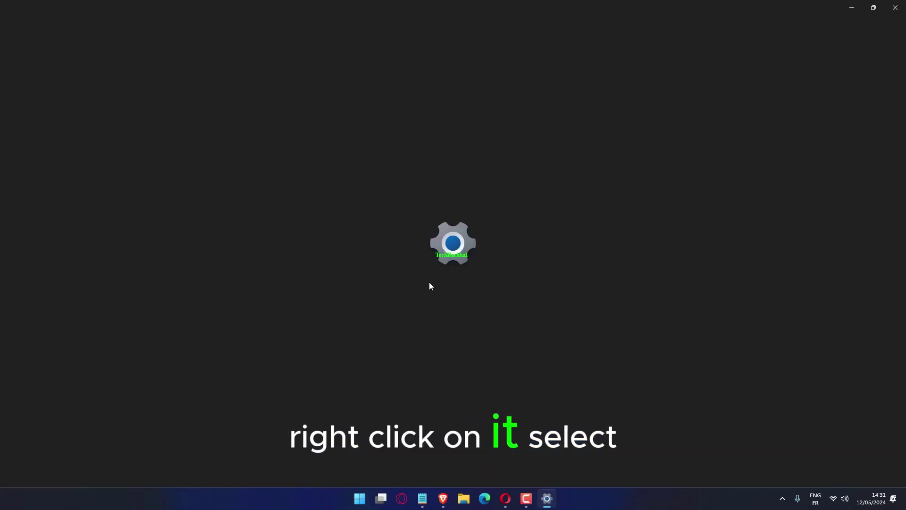
pyautogui.click(88, 309)
pyautogui.click(716, 82)
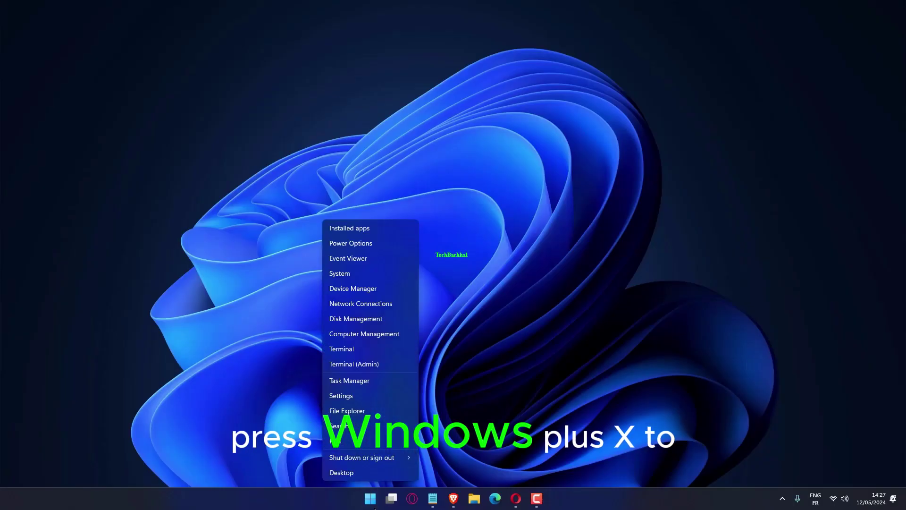
# Step: Start Uninstall device on WAN Miniport (IKEv2), cancel to keep it, and close Device Manager
pyautogui.click(356, 287)
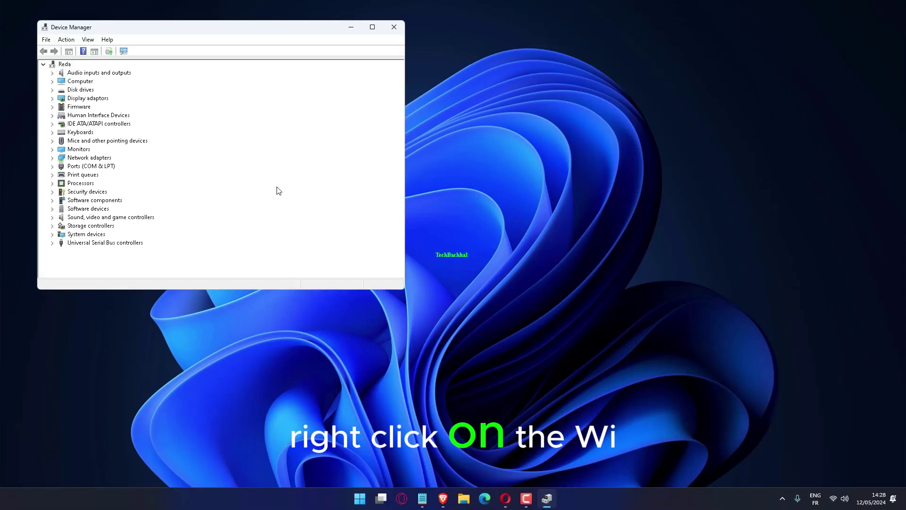
pyautogui.click(52, 157)
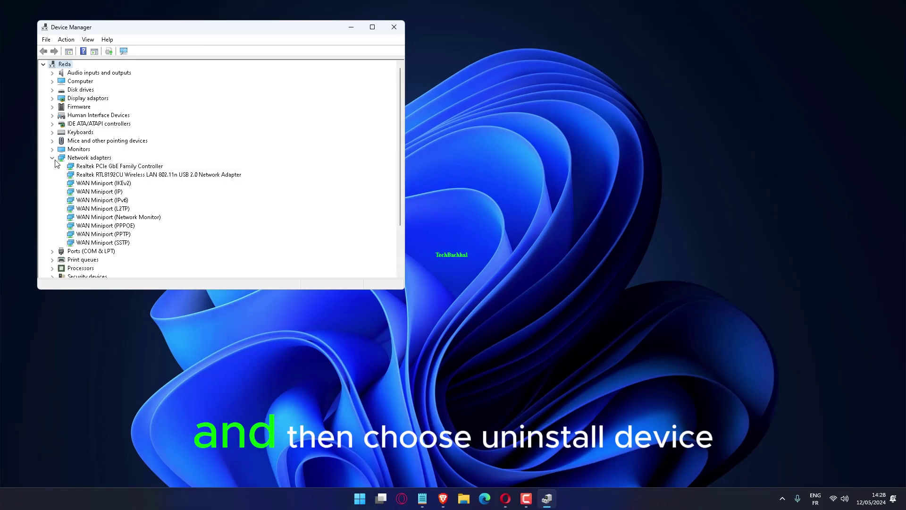
pyautogui.rightClick(86, 185)
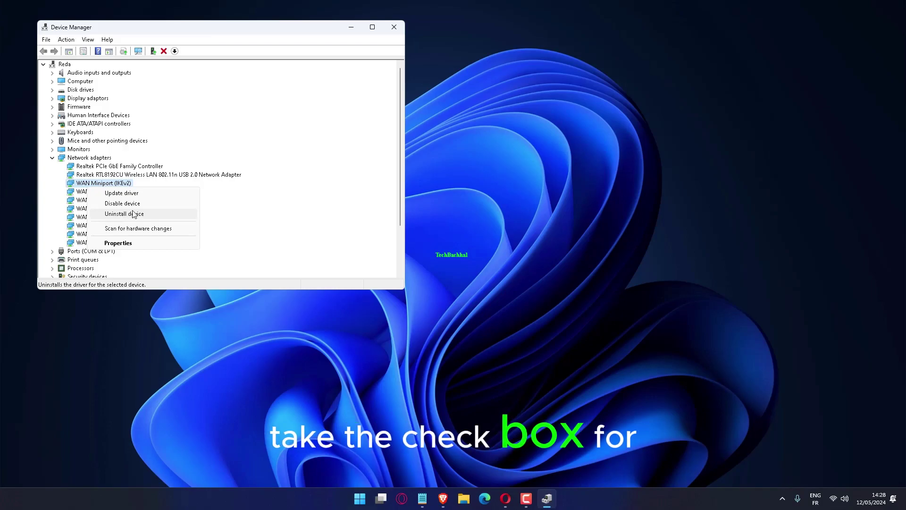
pyautogui.click(134, 214)
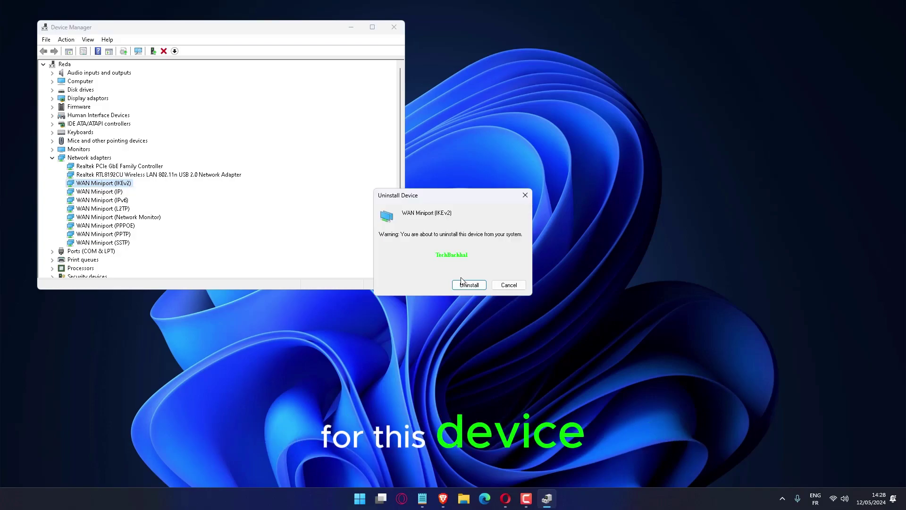
pyautogui.click(507, 286)
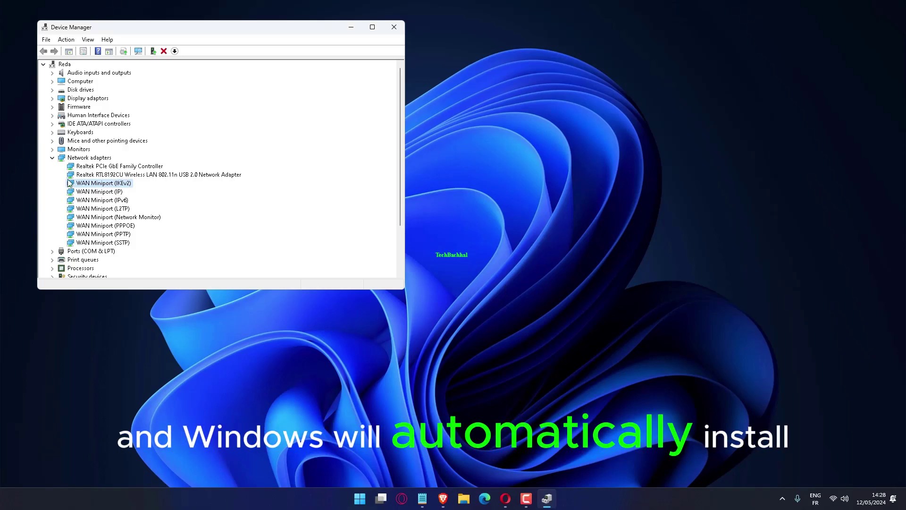
pyautogui.click(395, 27)
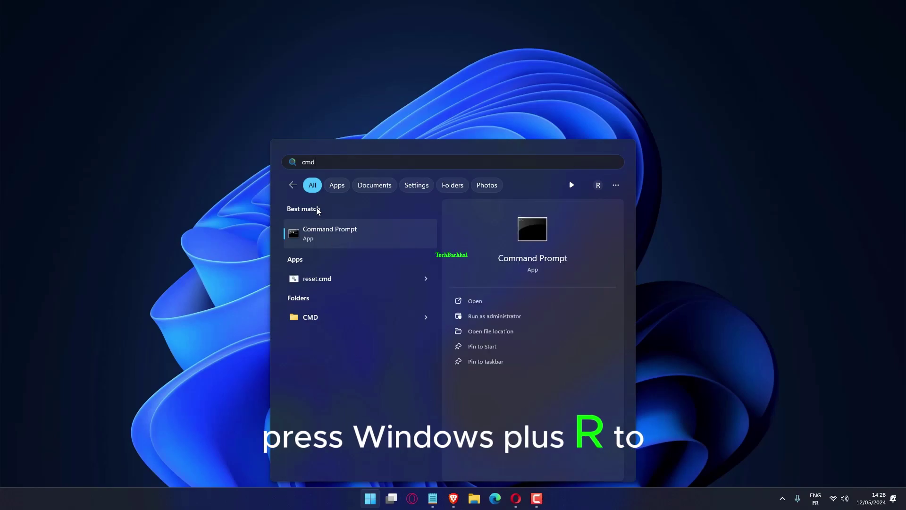
# Step: Launch Command Prompt as administrator and run sfc /scannow
pyautogui.click(349, 236)
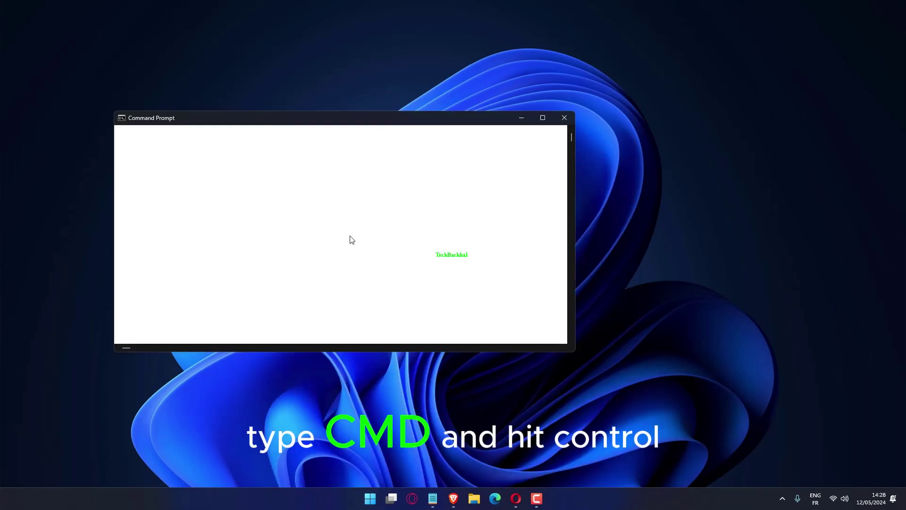
pyautogui.write('sfc /Scannow')
pyautogui.press('Return')
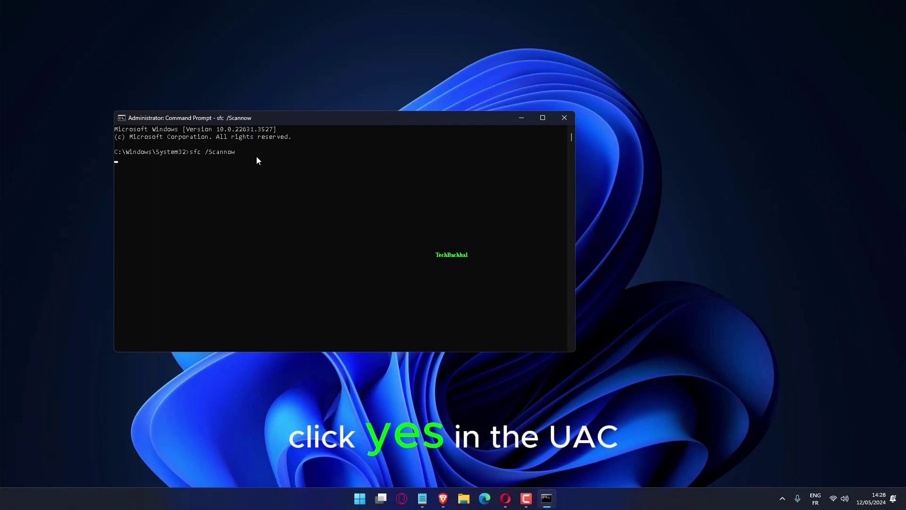